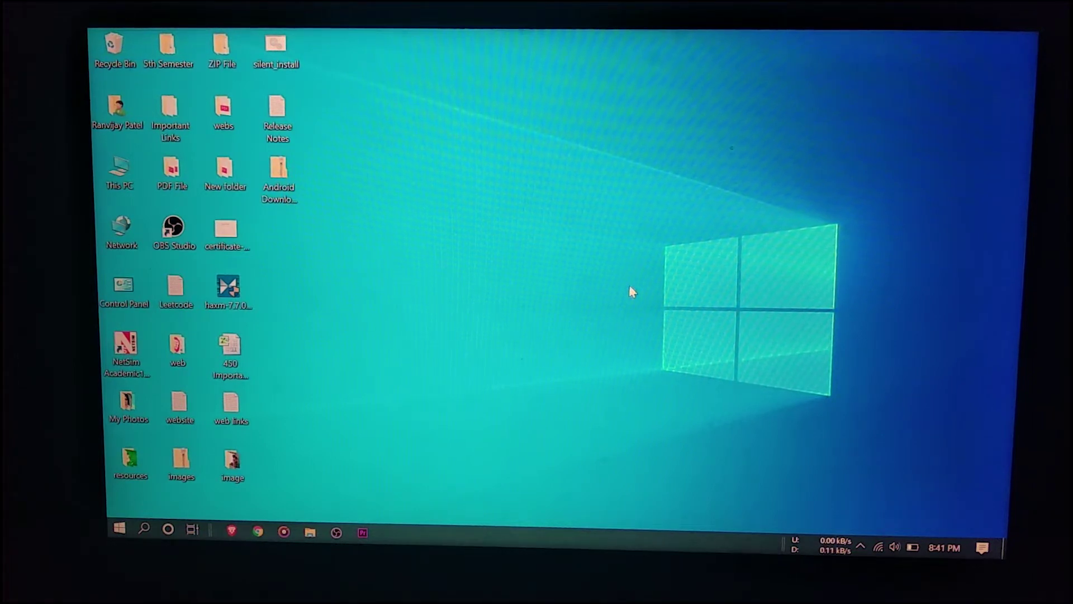
- Launch Task Manager from the taskbar and view the CPU Performance details showing Virtualization: Disabled
right_click(630, 538)
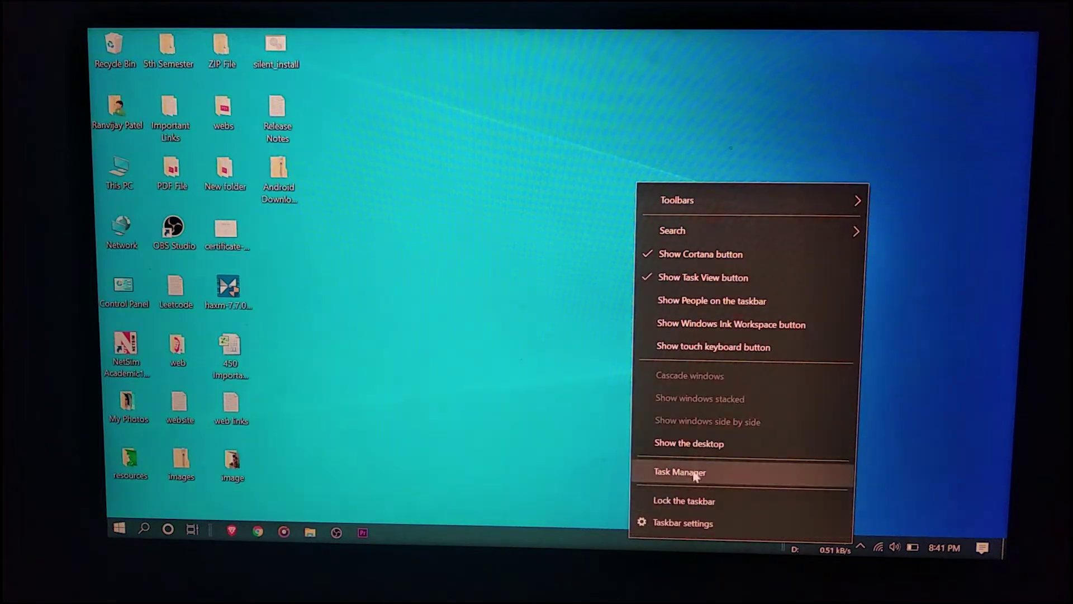
left_click(694, 473)
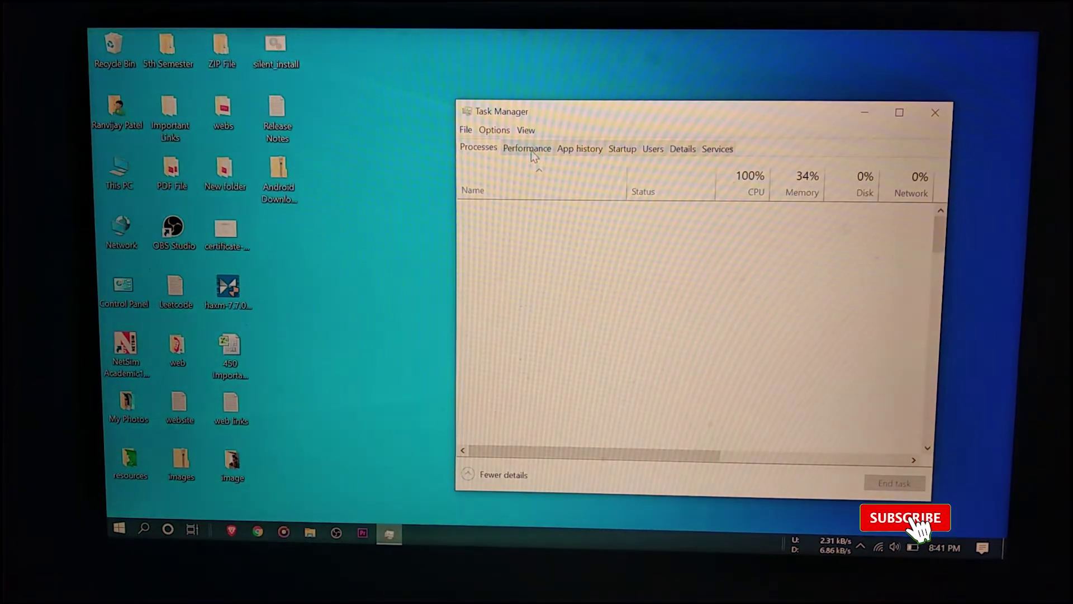
left_click(530, 151)
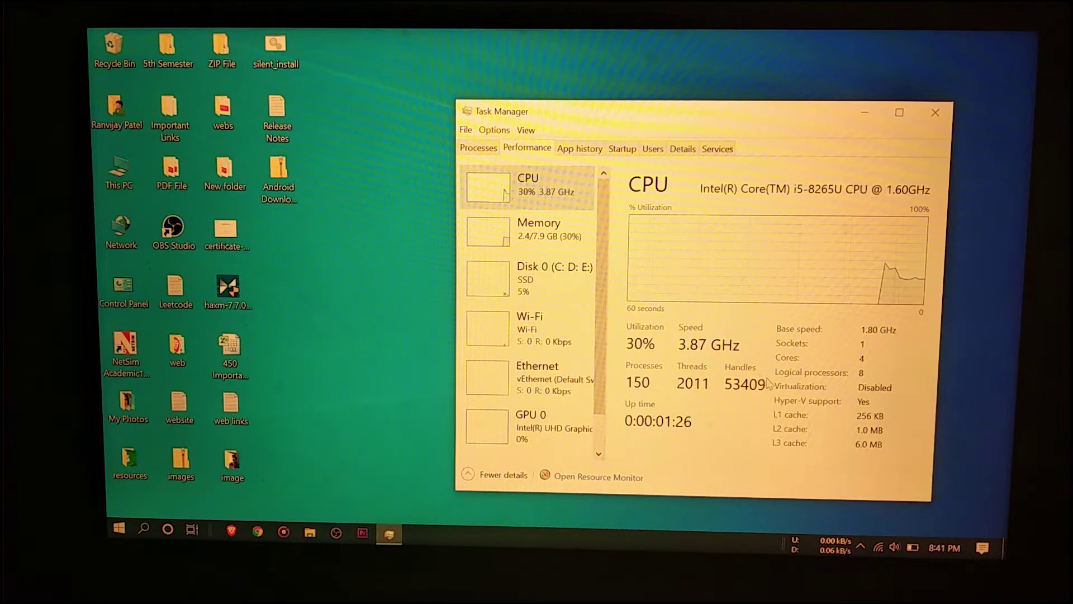
- Close Task Manager, then use Settings > Update & Security > Recovery to restart into Advanced startup
left_click(932, 113)
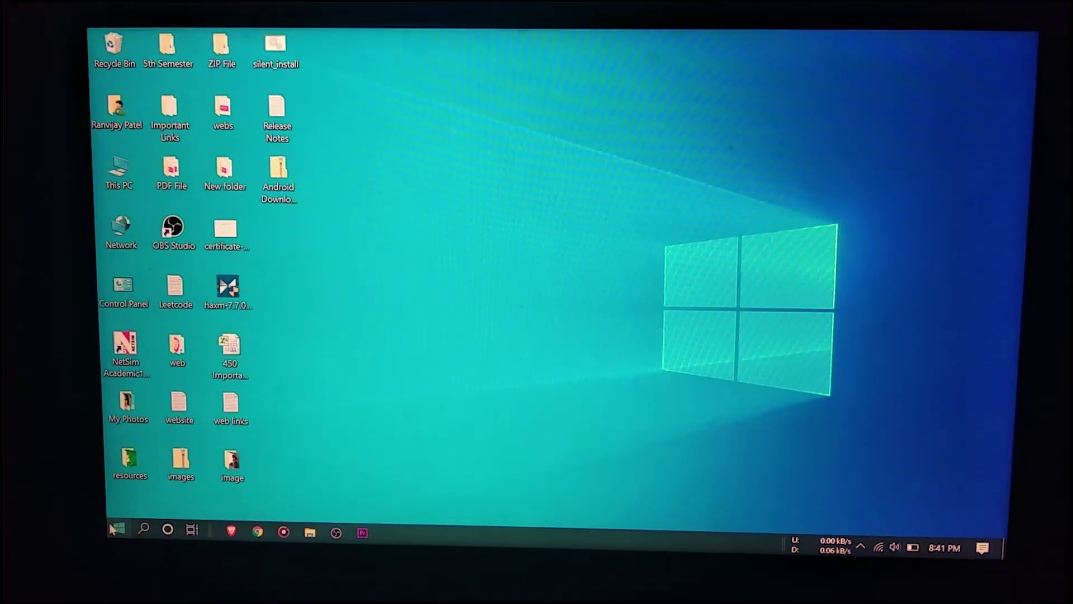
left_click(119, 528)
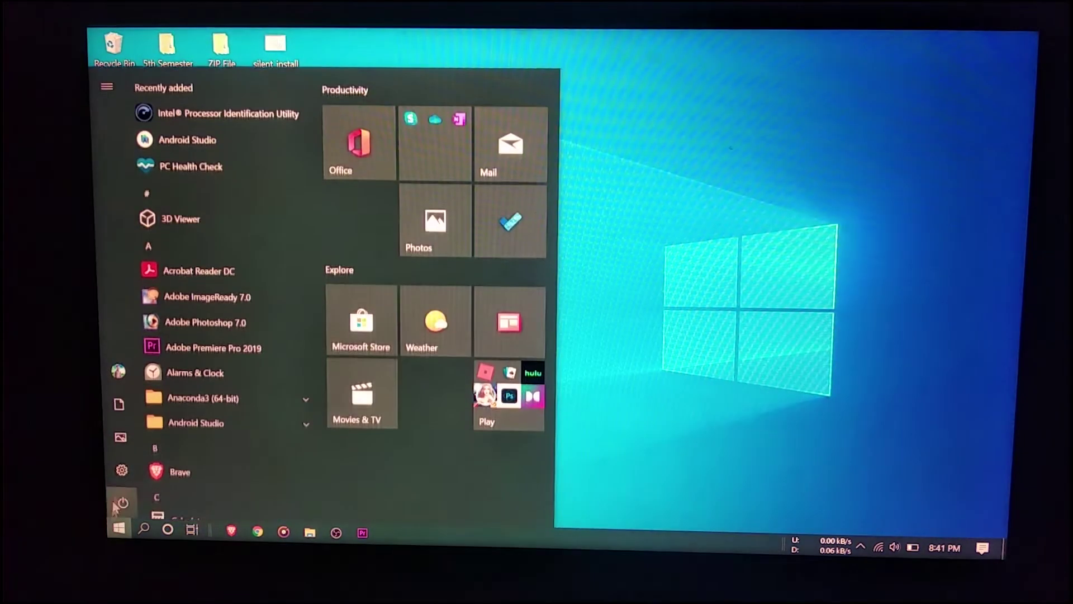
left_click(124, 472)
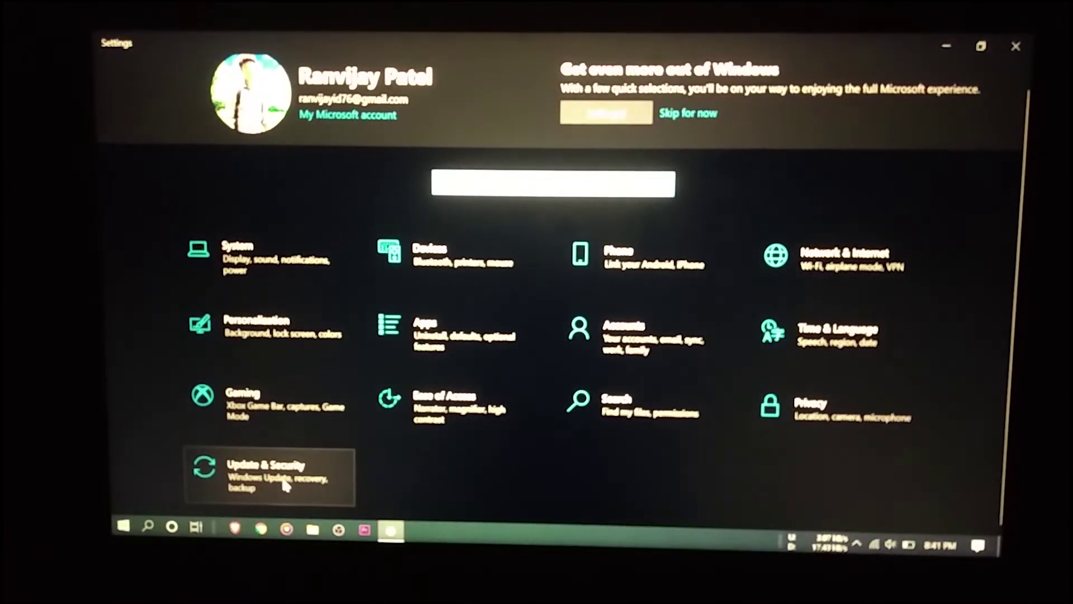
left_click(285, 485)
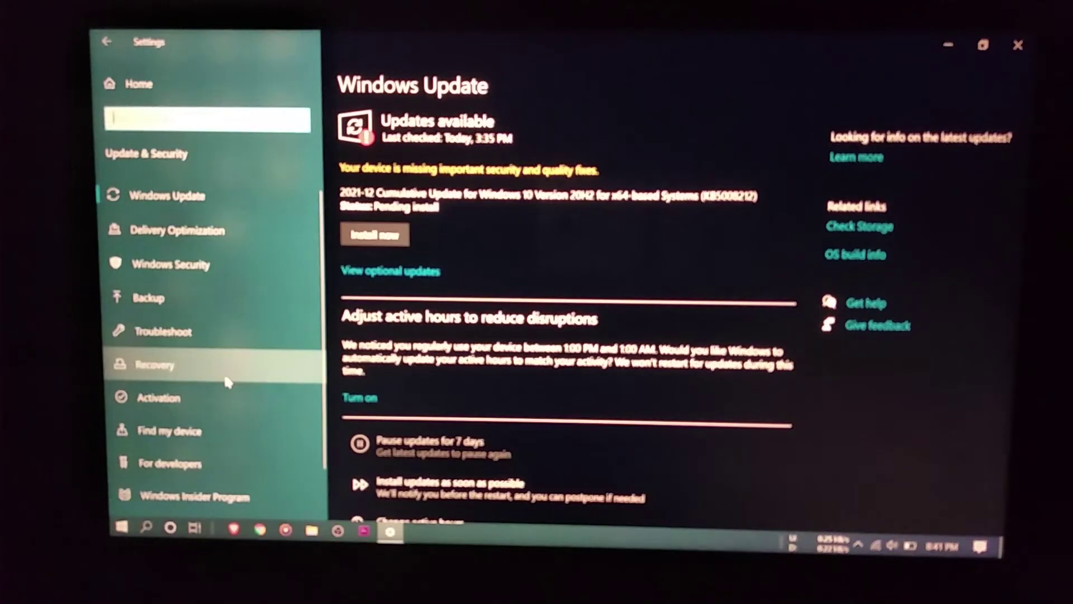
left_click(226, 382)
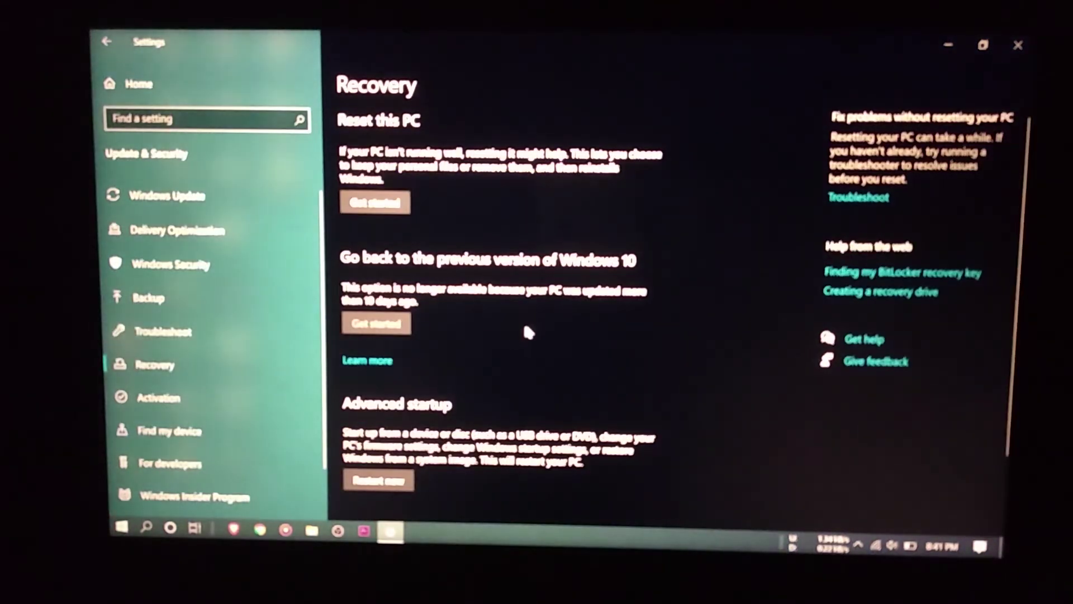
scroll(526, 331, "down", 2)
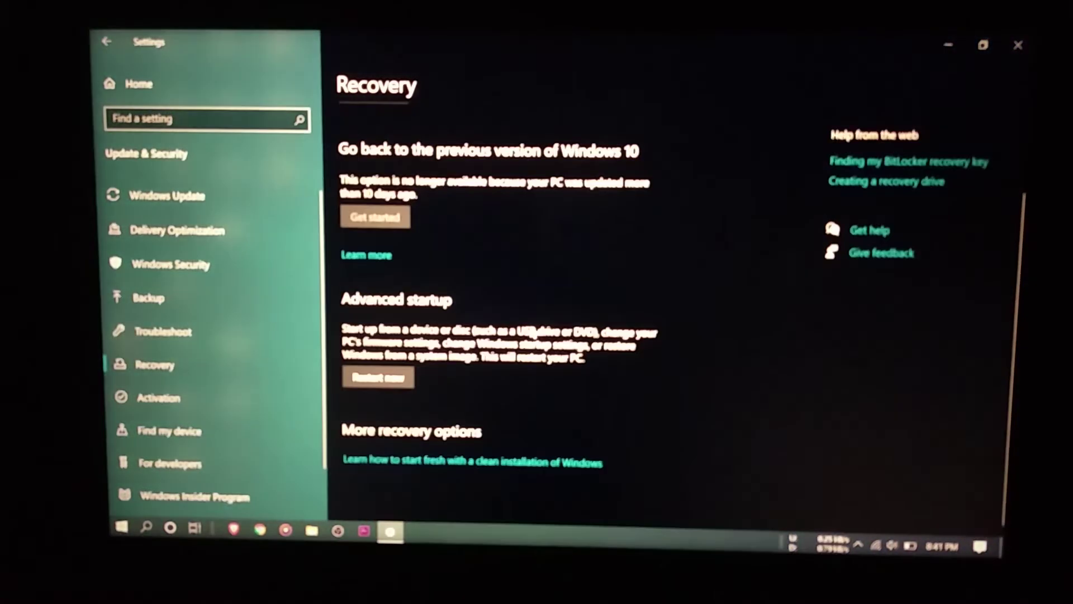
left_click(379, 379)
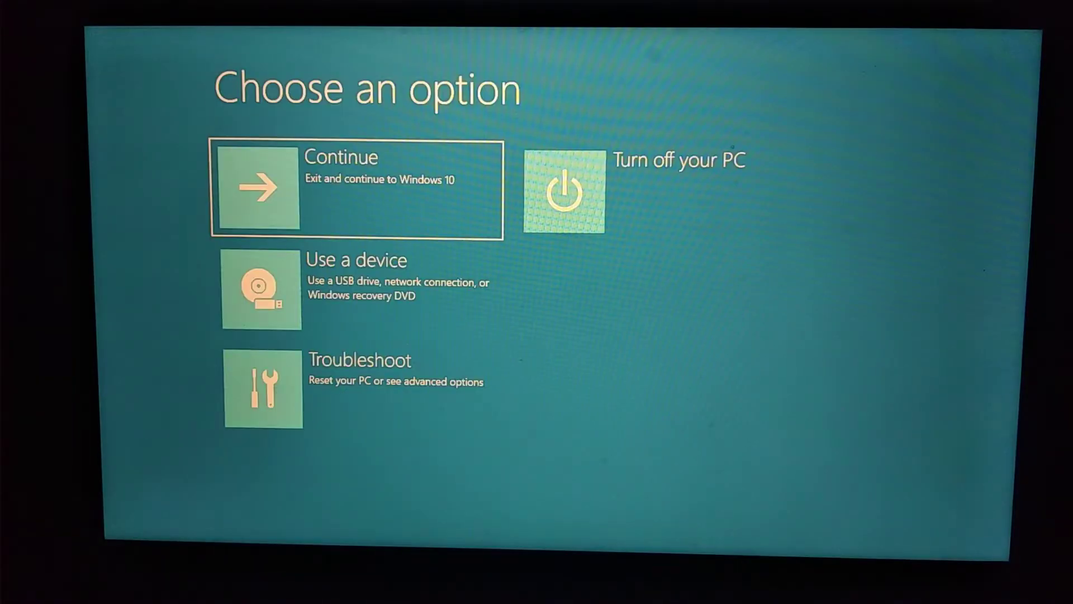
- Choose Troubleshoot > Advanced options > UEFI Firmware Settings and restart into firmware setup
left_click(379, 387)
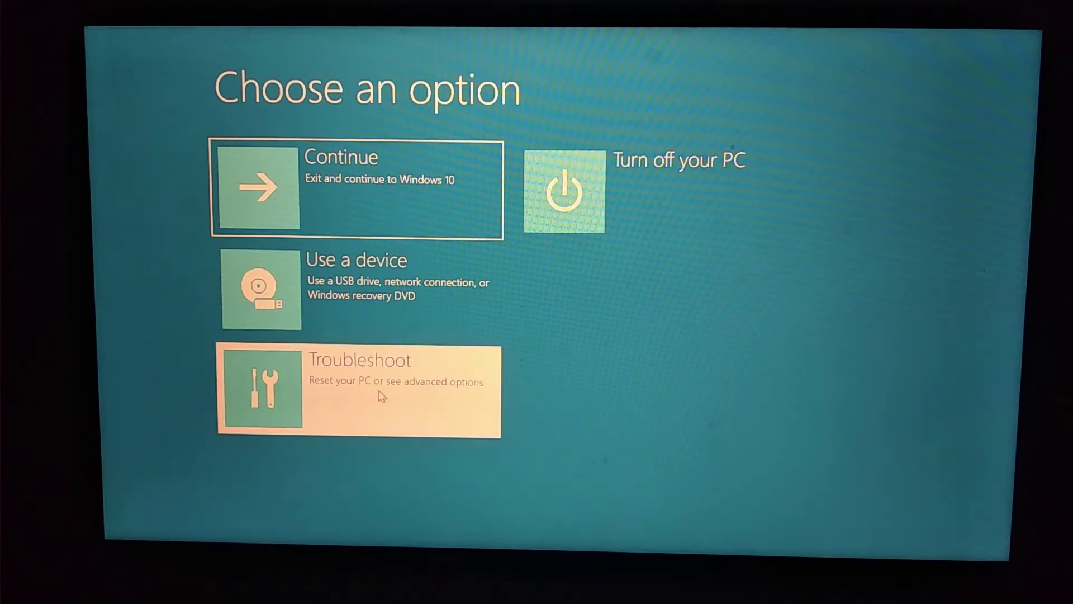
left_click(373, 288)
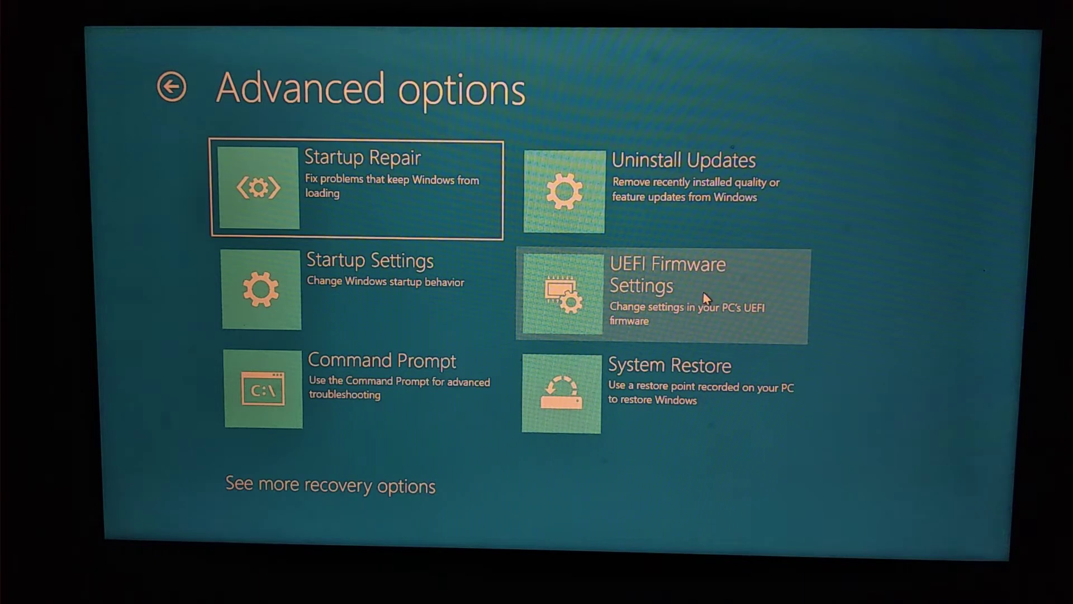
left_click(706, 298)
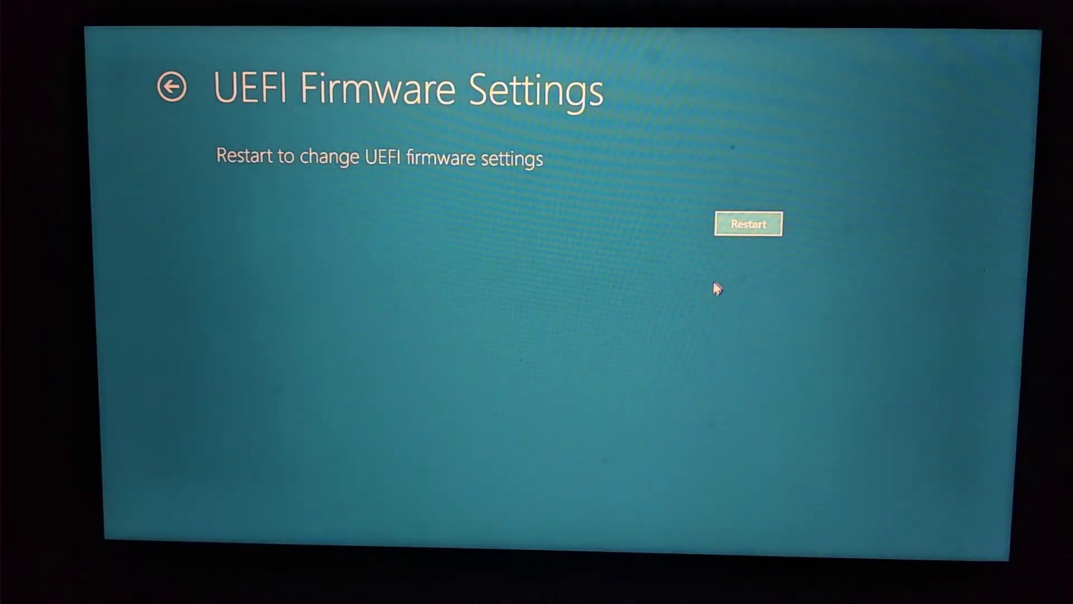
left_click(741, 227)
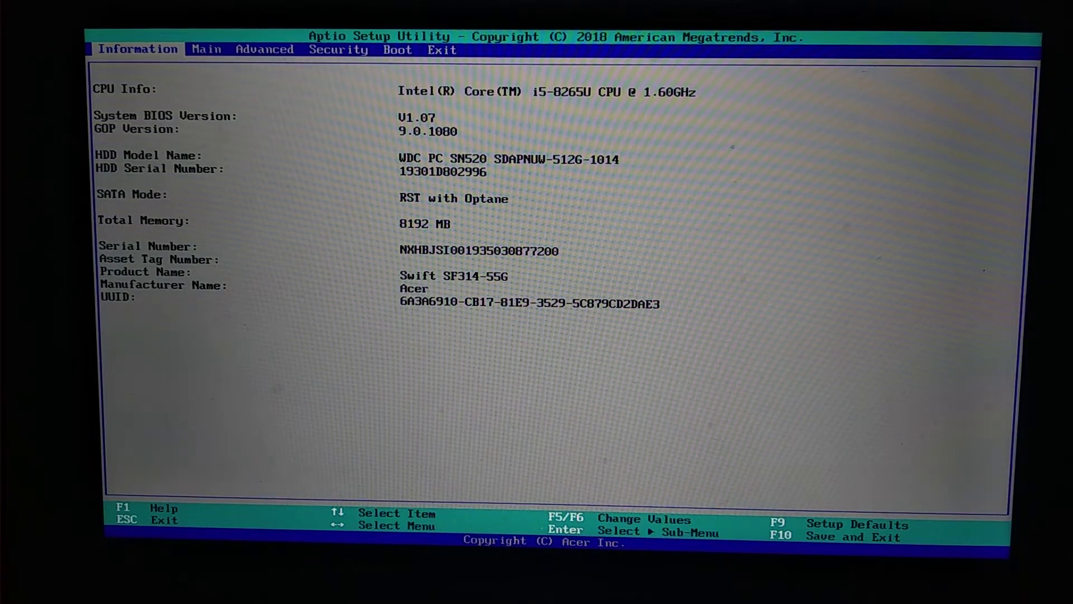
- On the Advanced tab, set Intel VTX to Enabled and save changes with F10
key("Right")
key("Right")
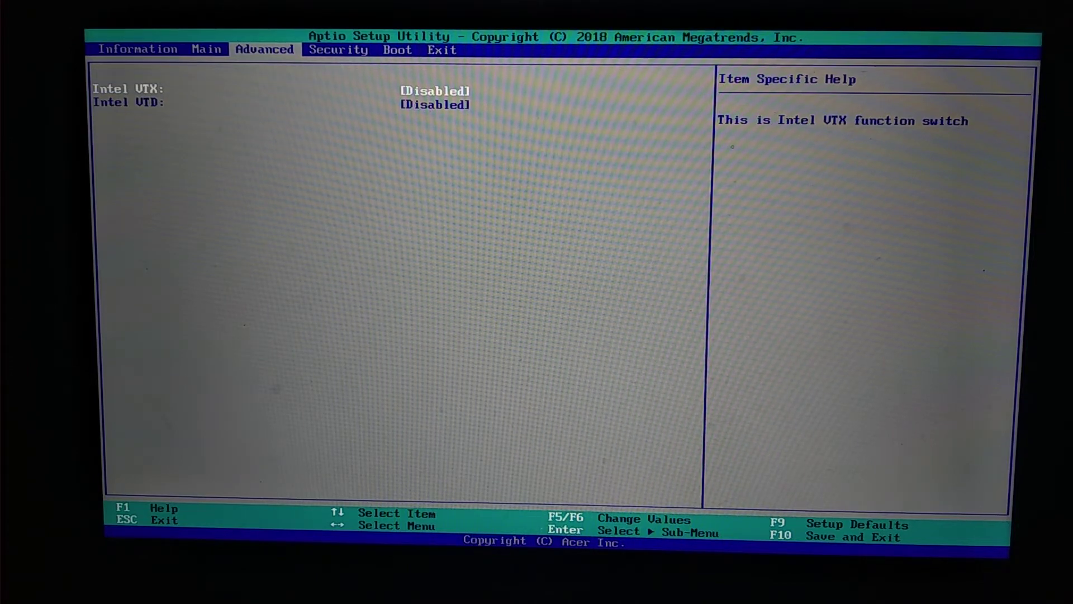
key("Return")
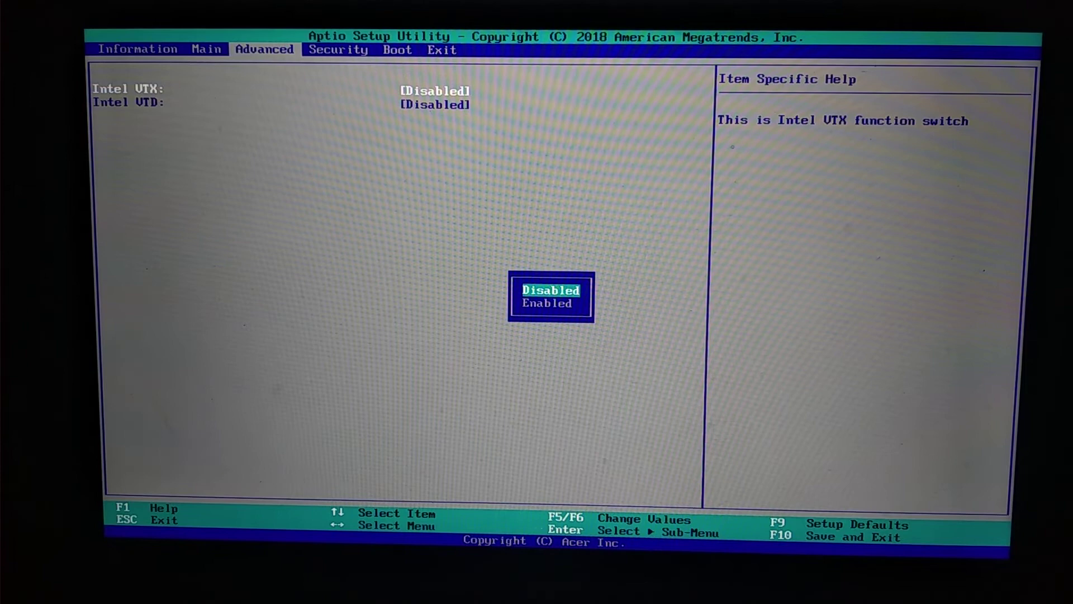
key("Down")
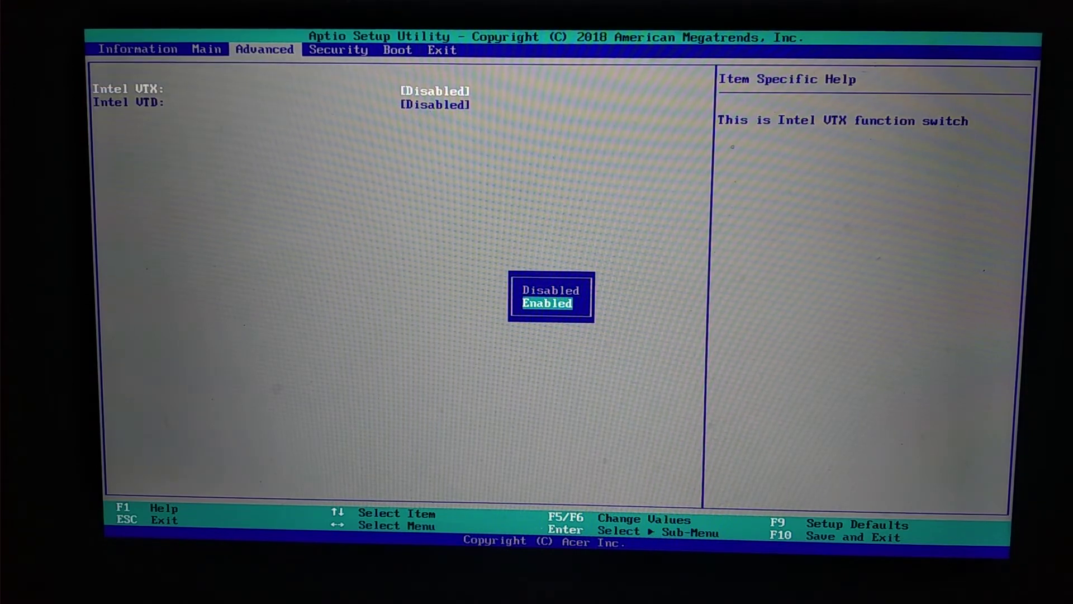
key("Return")
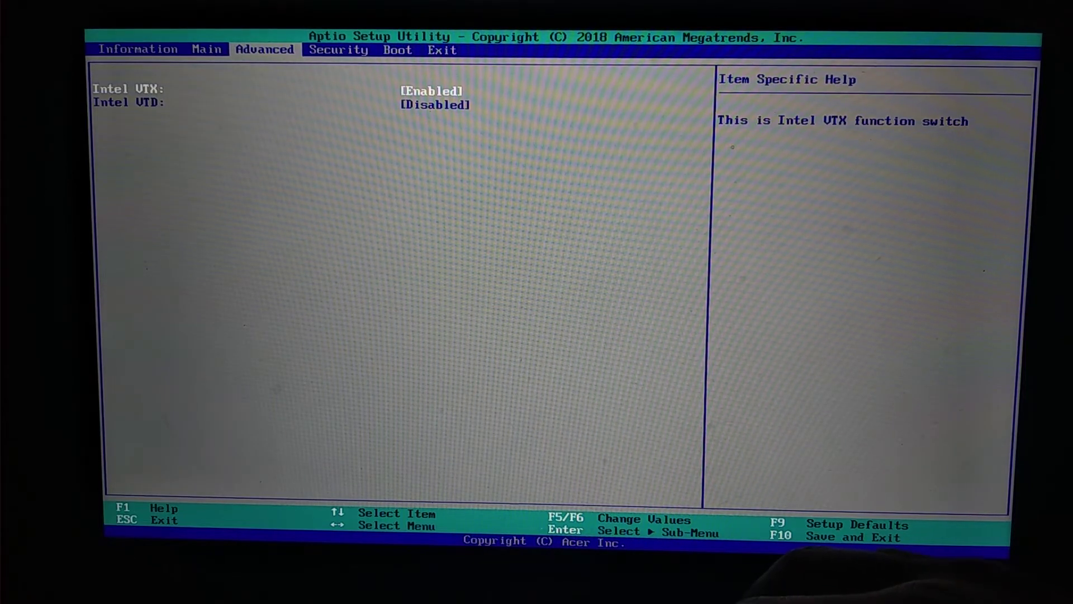
key("F10")
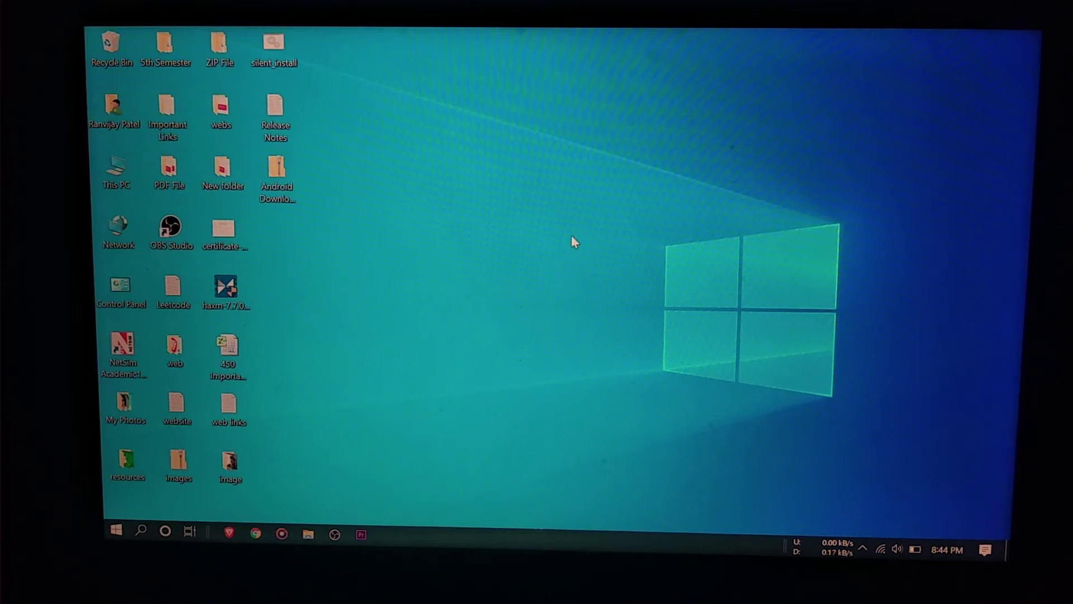
- Relaunch Task Manager and confirm the CPU Performance details show Virtualization: Enabled
right_click(586, 541)
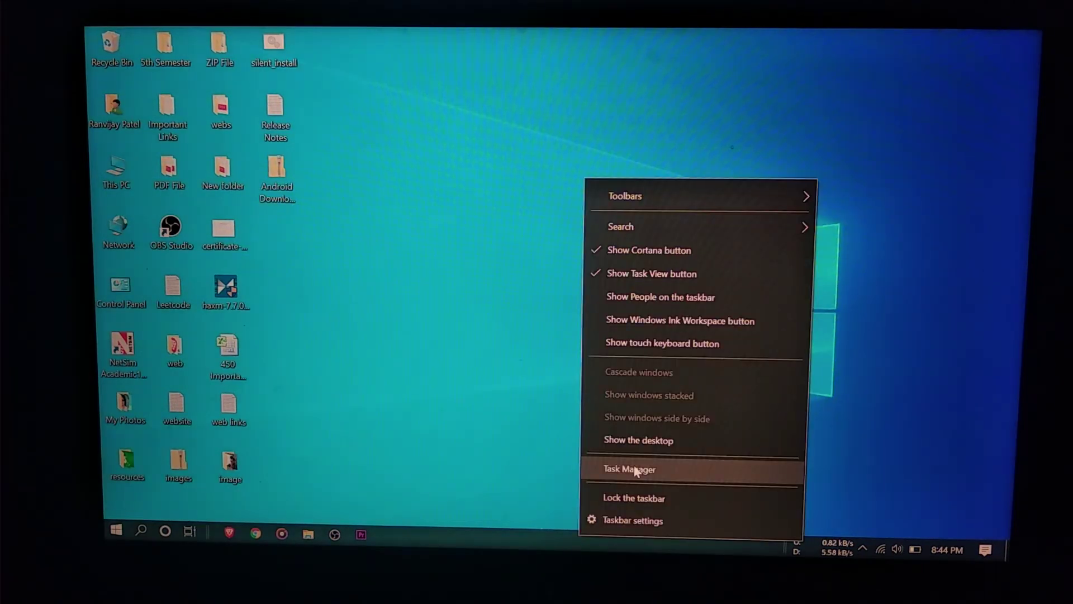
left_click(637, 472)
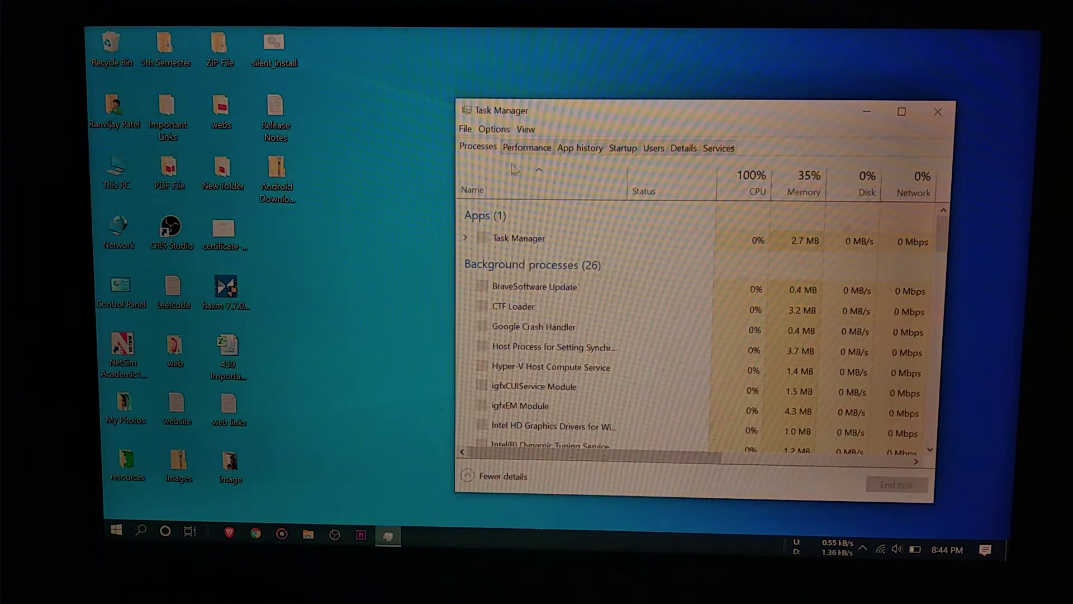
left_click(527, 152)
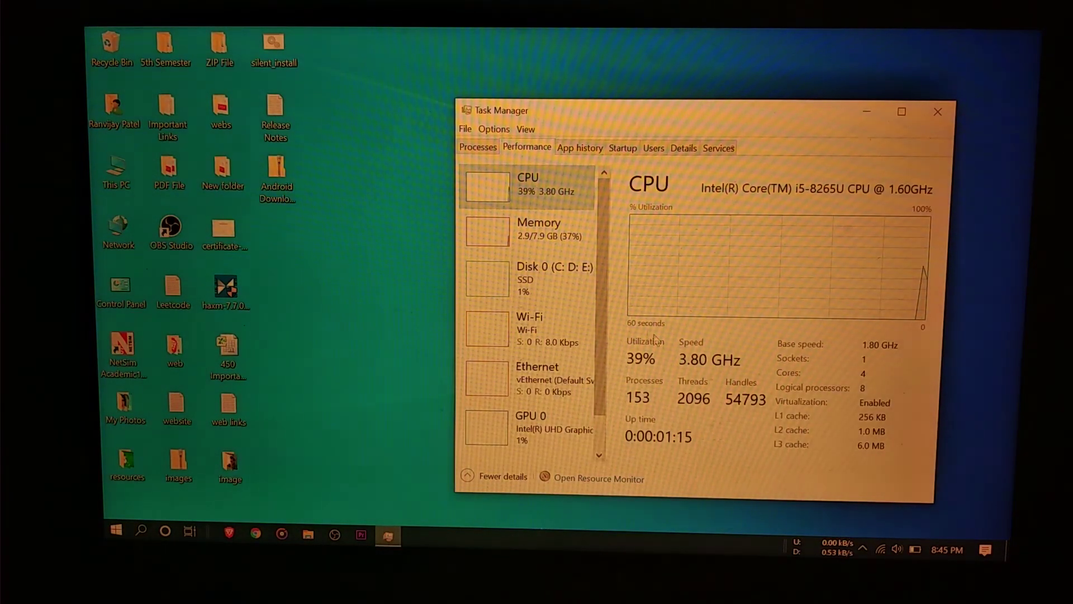